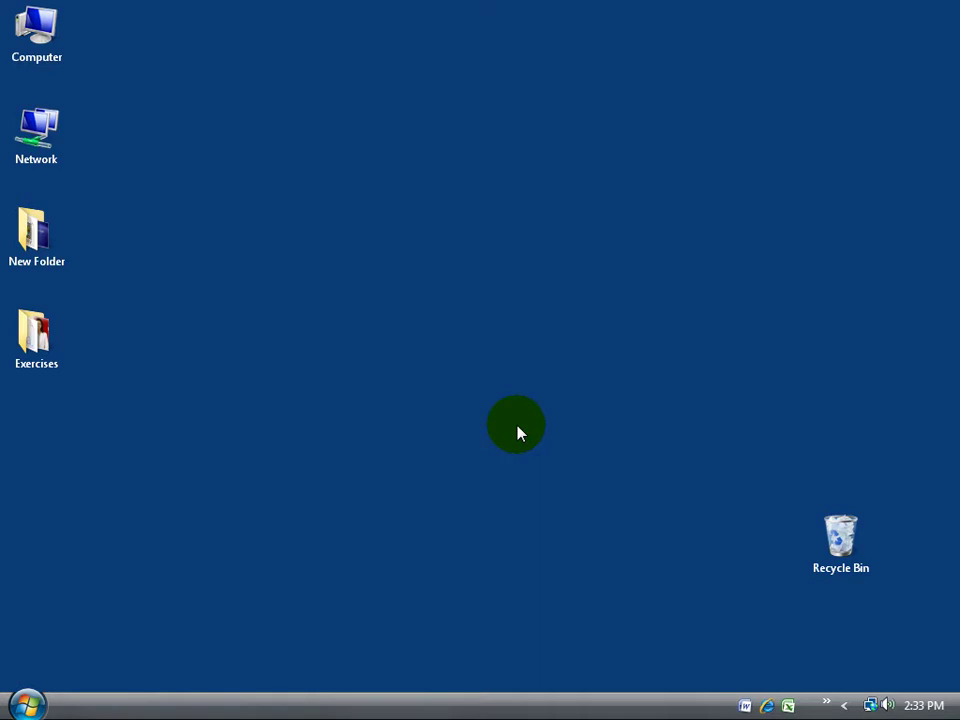
Launch Internet Explorer from the Start menu's All Programs list, opening on Google.
click(26, 704)
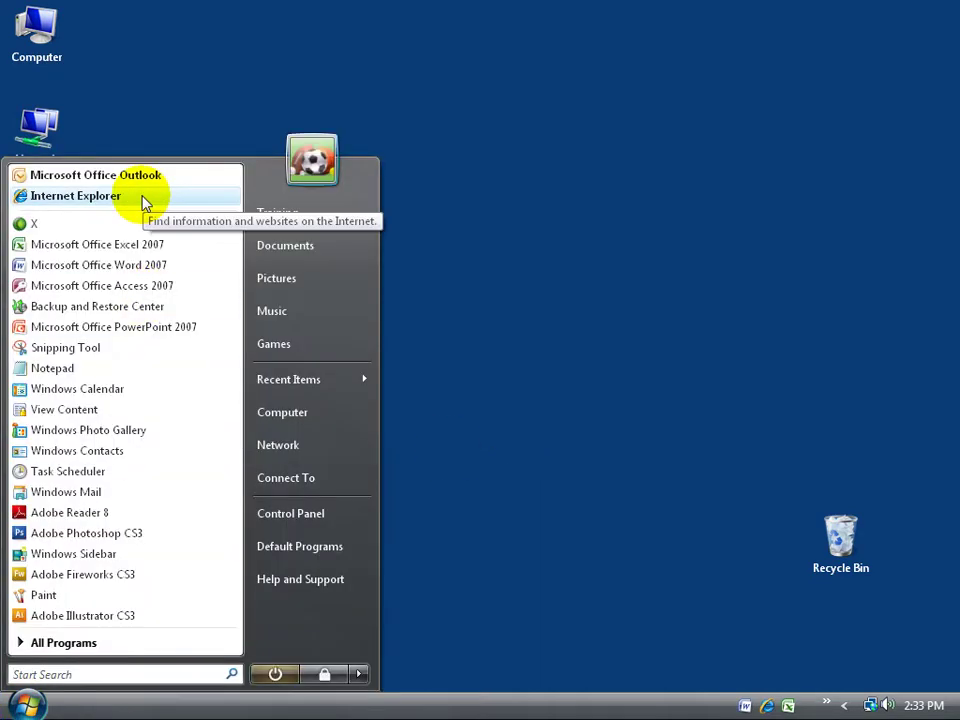
click(64, 643)
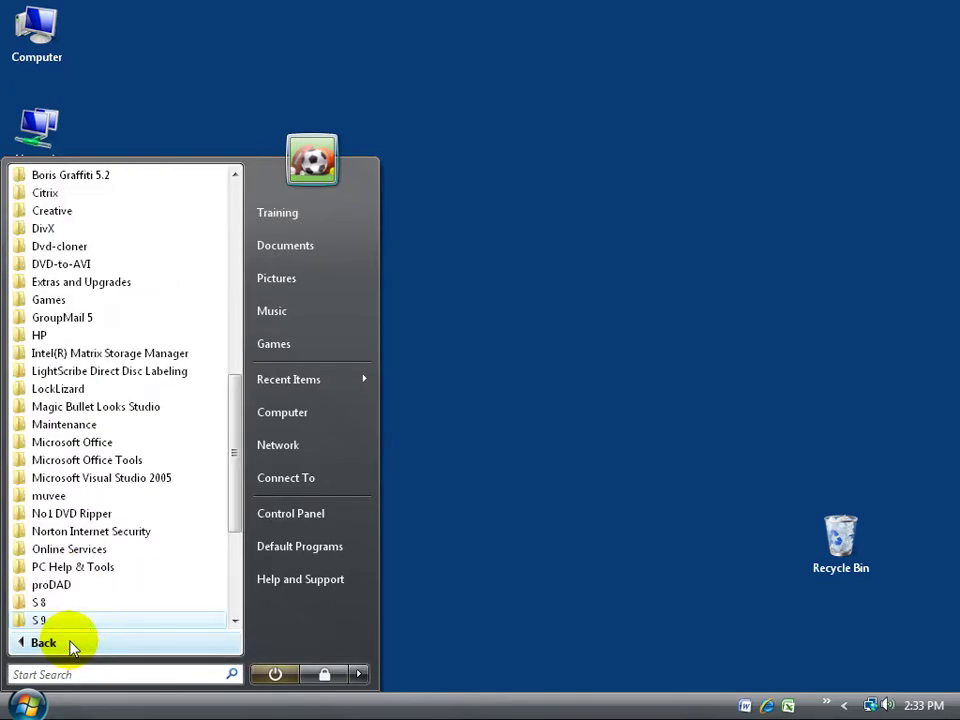
drag(236, 505, 236, 297)
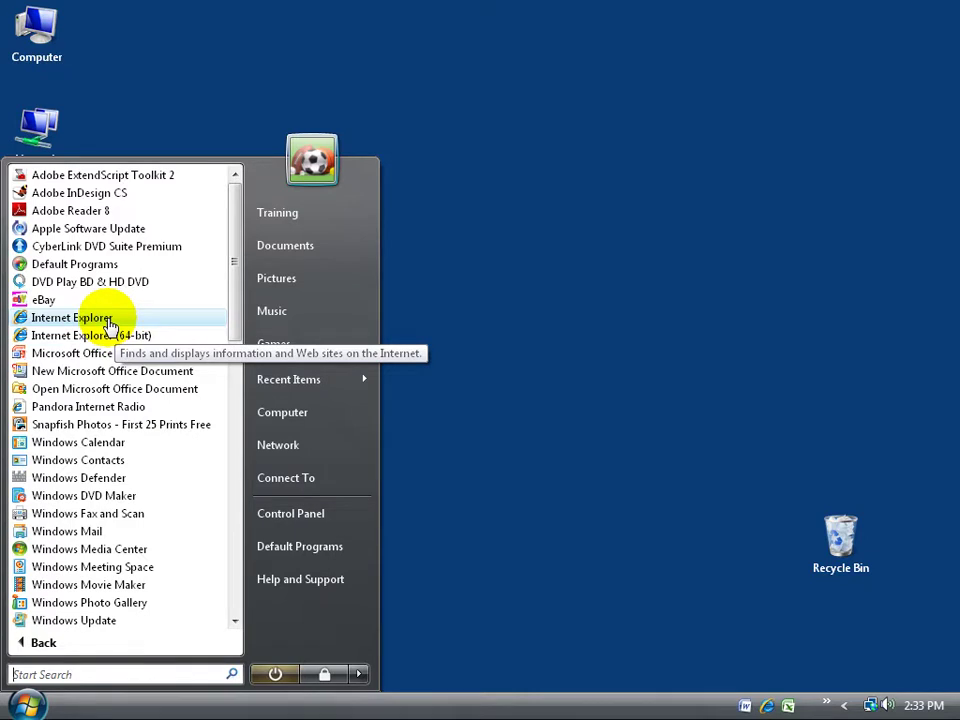
click(108, 324)
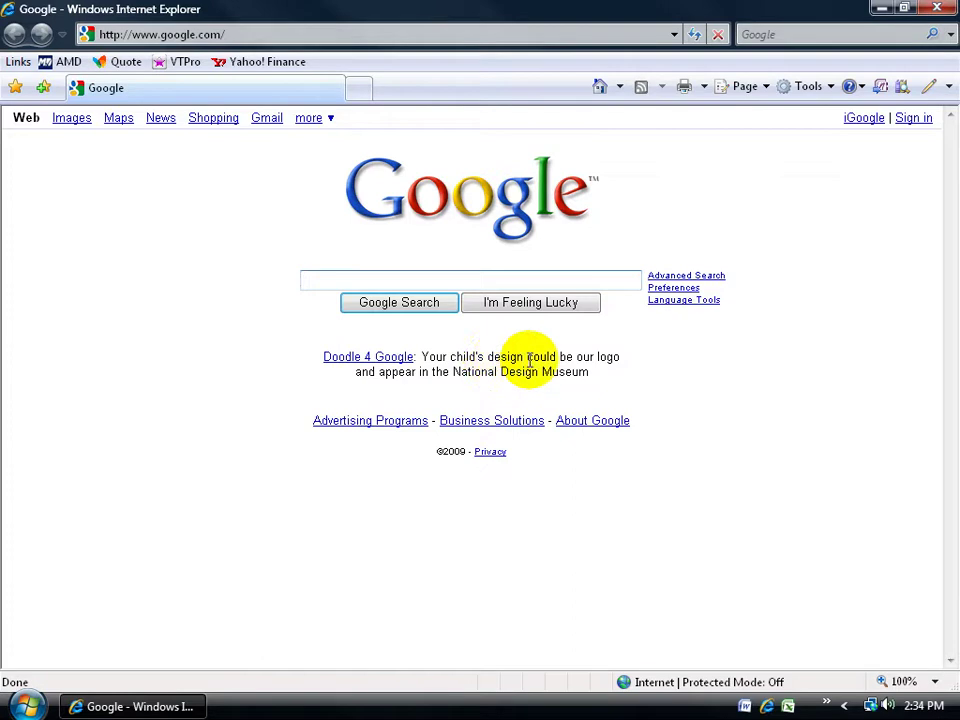
click(933, 683)
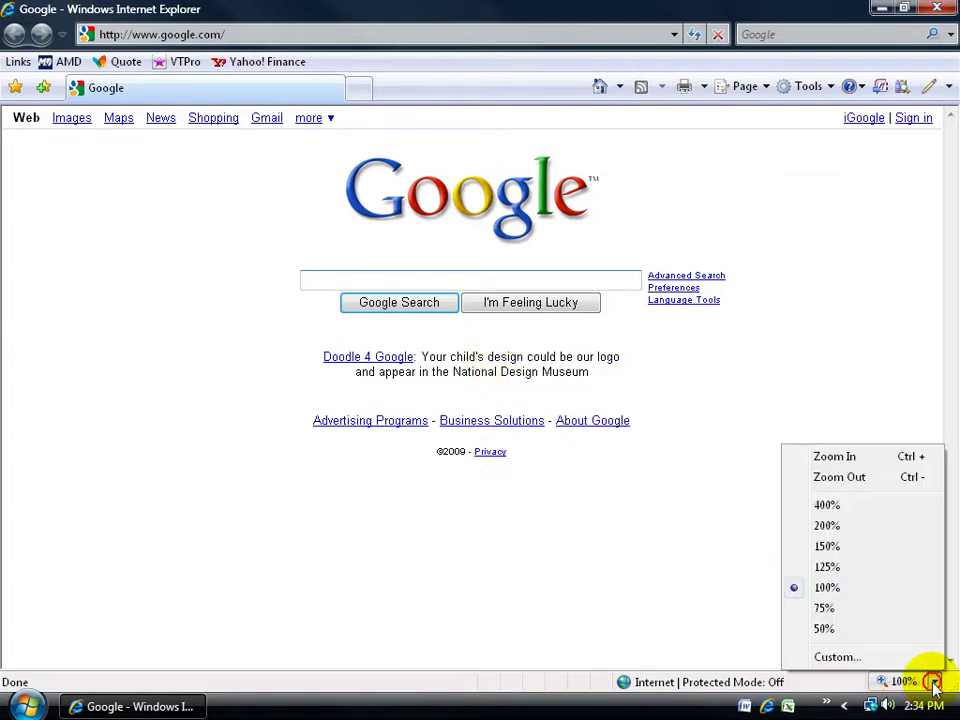
click(850, 568)
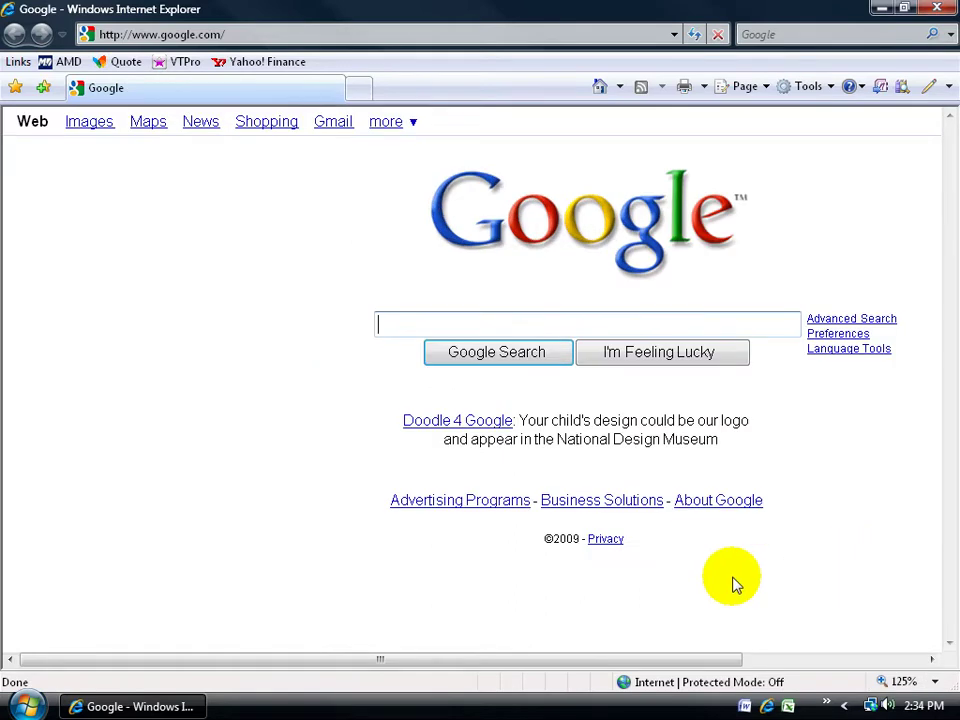
mouse_move(696, 660)
mouse_down()
mouse_move(857, 665)
mouse_move(686, 675)
mouse_up()
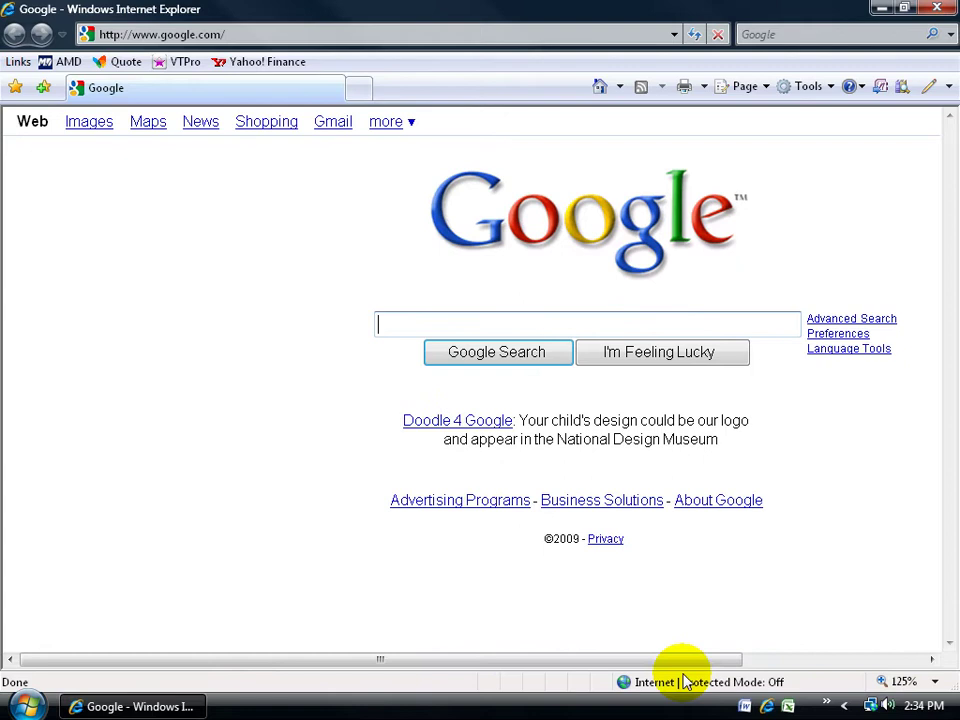
click(935, 681)
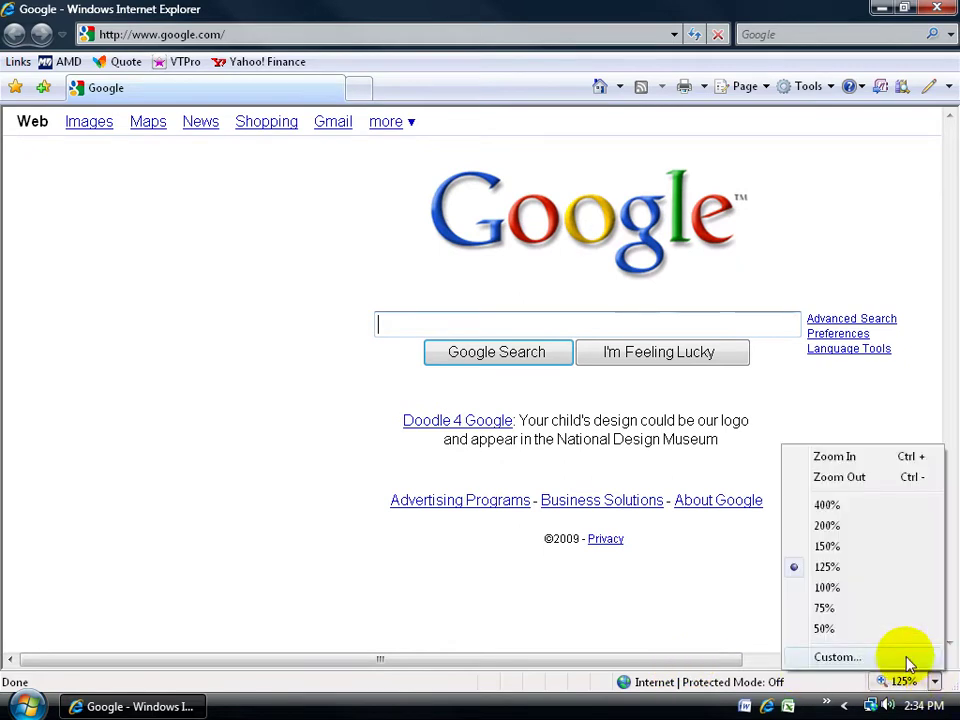
click(830, 588)
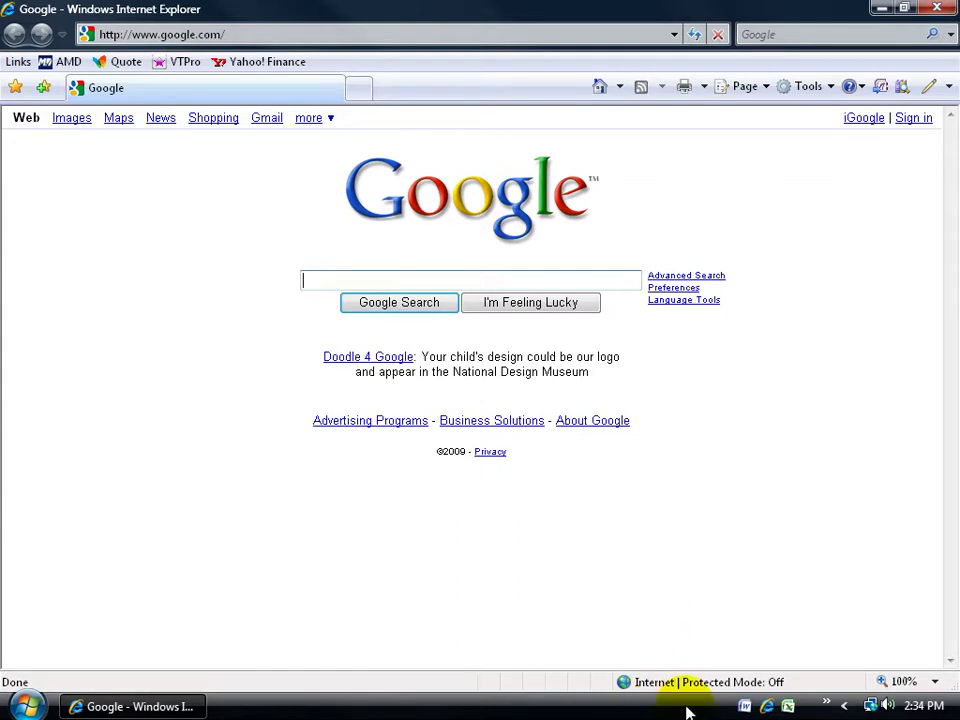
click(767, 706)
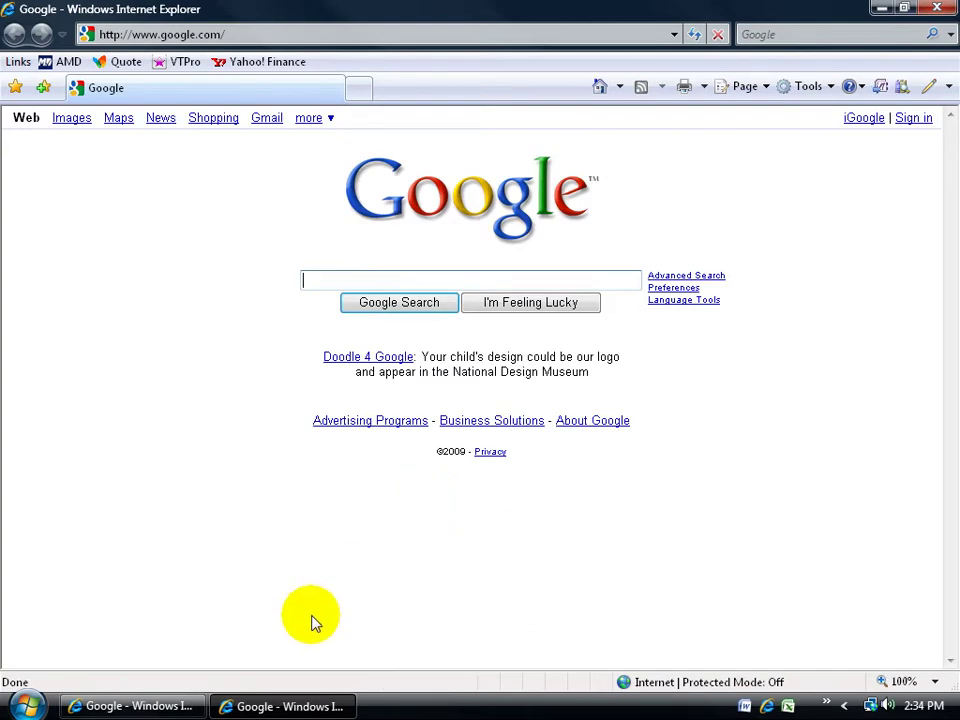
mouse_move(283, 706)
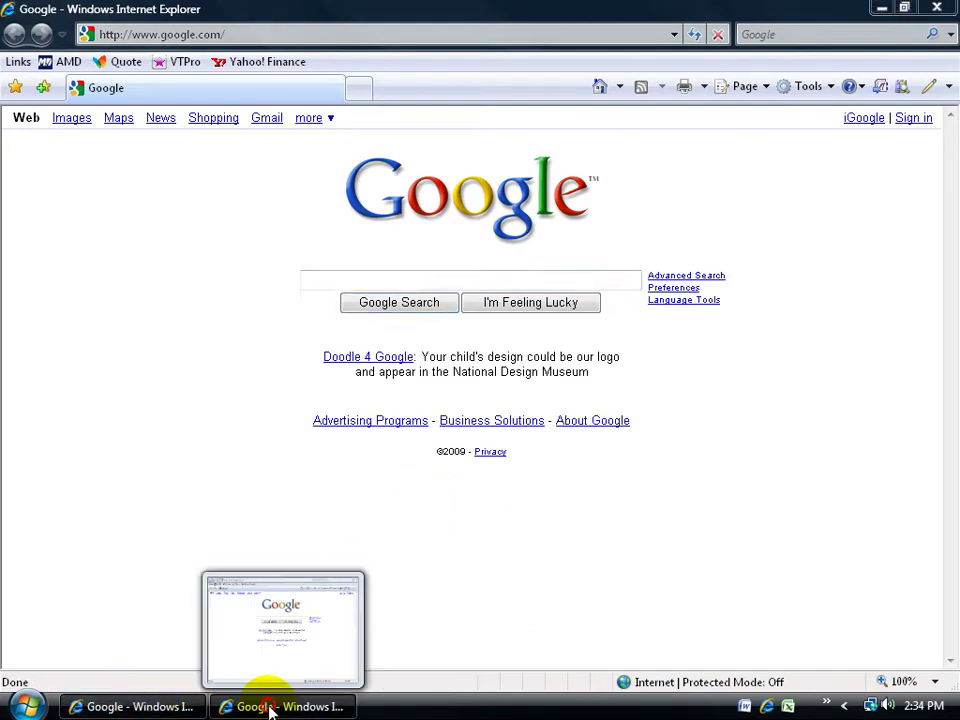
click(270, 708)
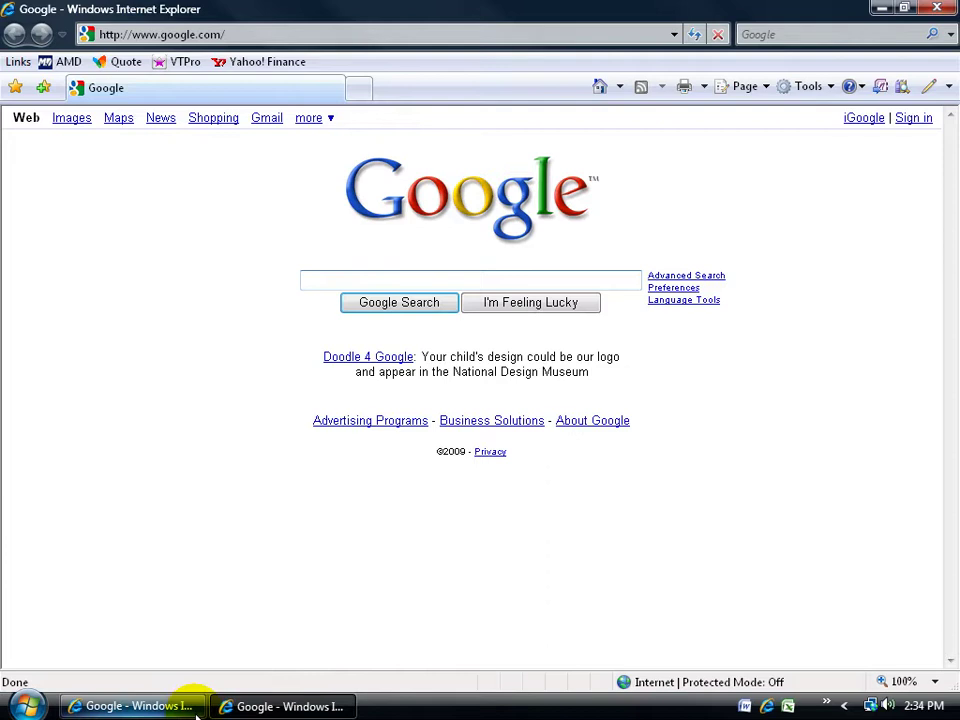
click(938, 9)
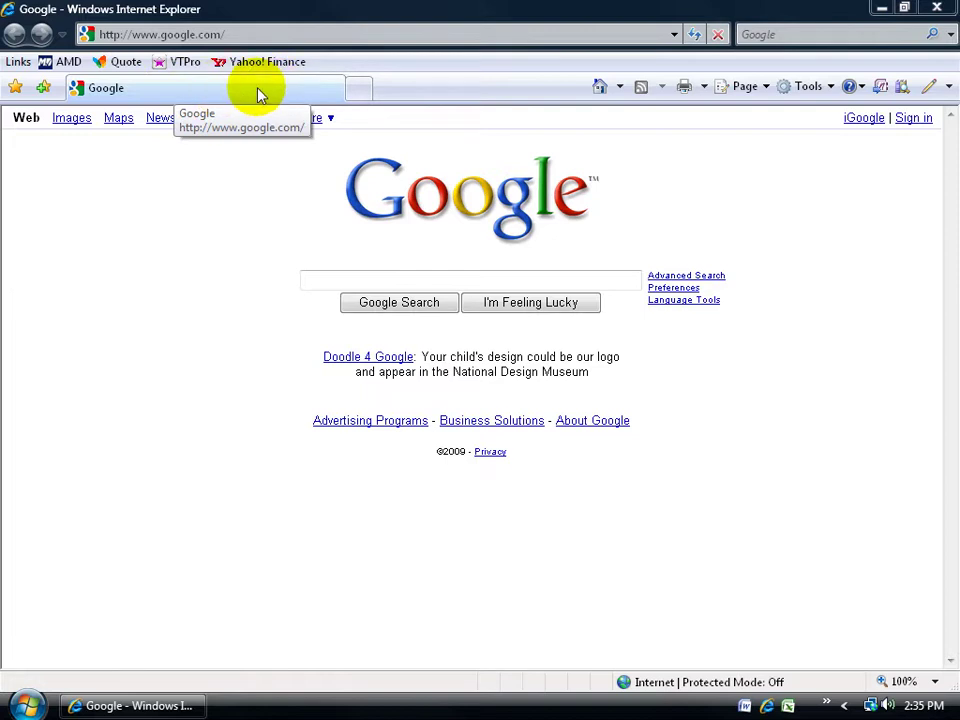
click(360, 91)
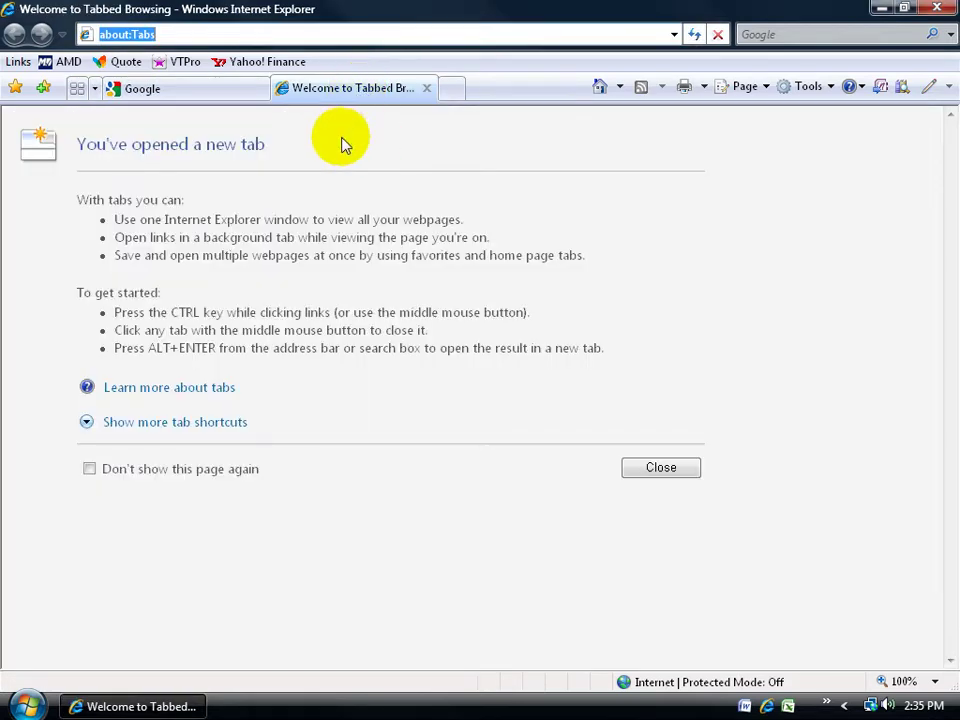
click(139, 32)
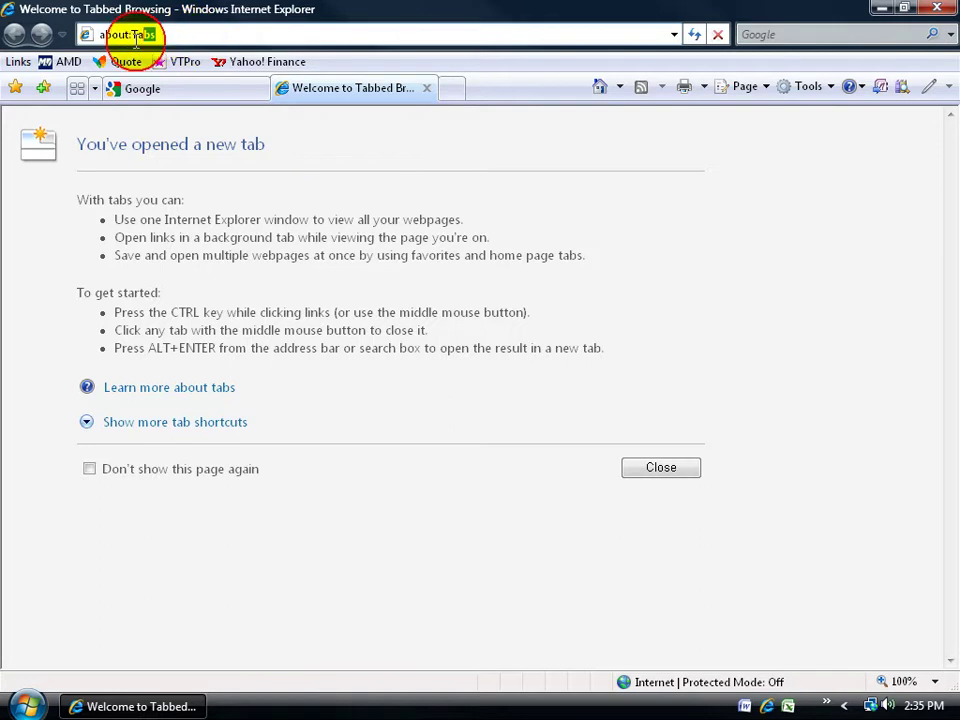
drag(139, 32, 270, 34)
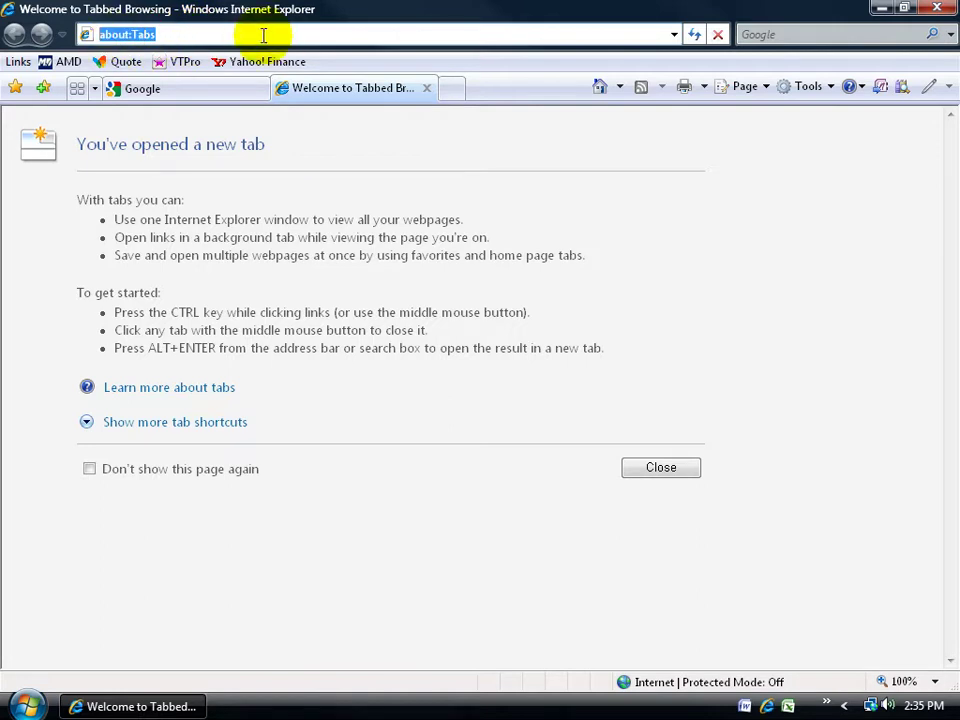
text(www.v)
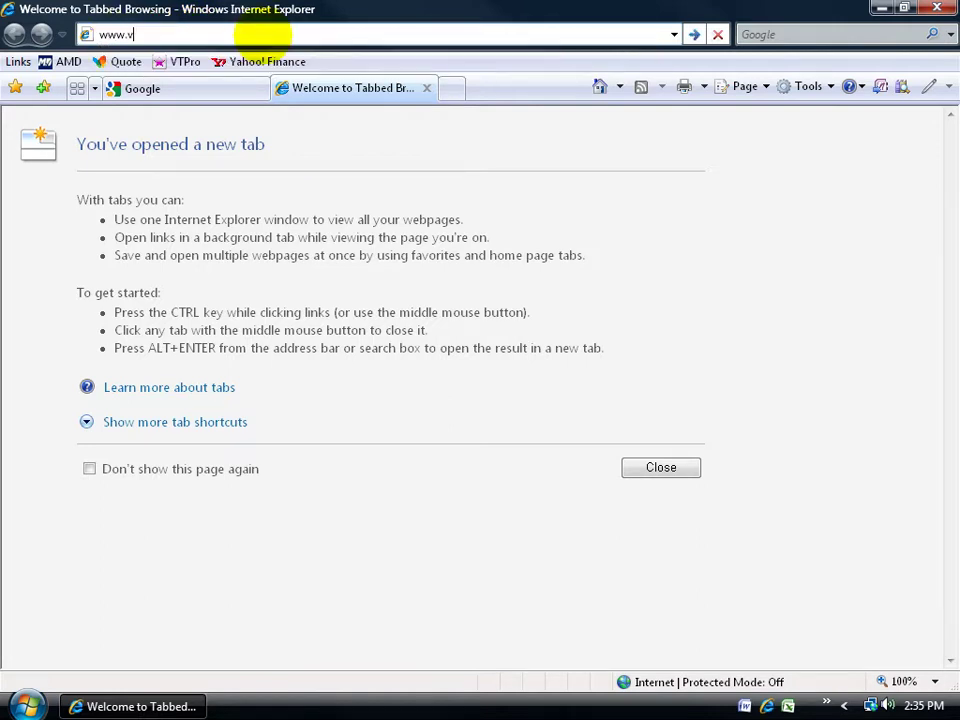
text(ideotrainingpro)
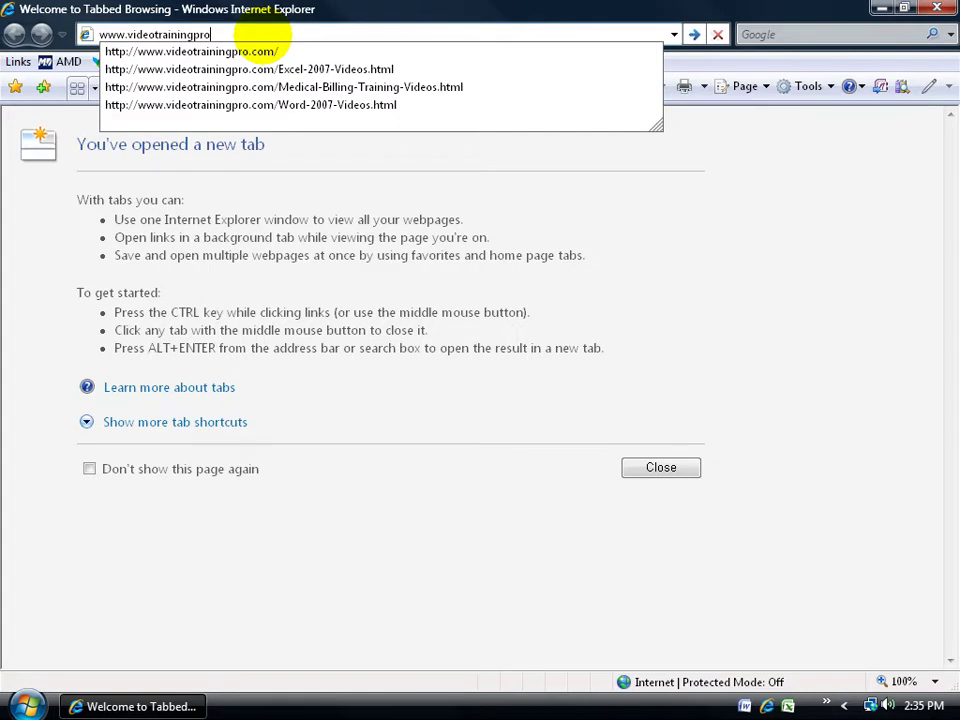
text(.com)
key(Return)
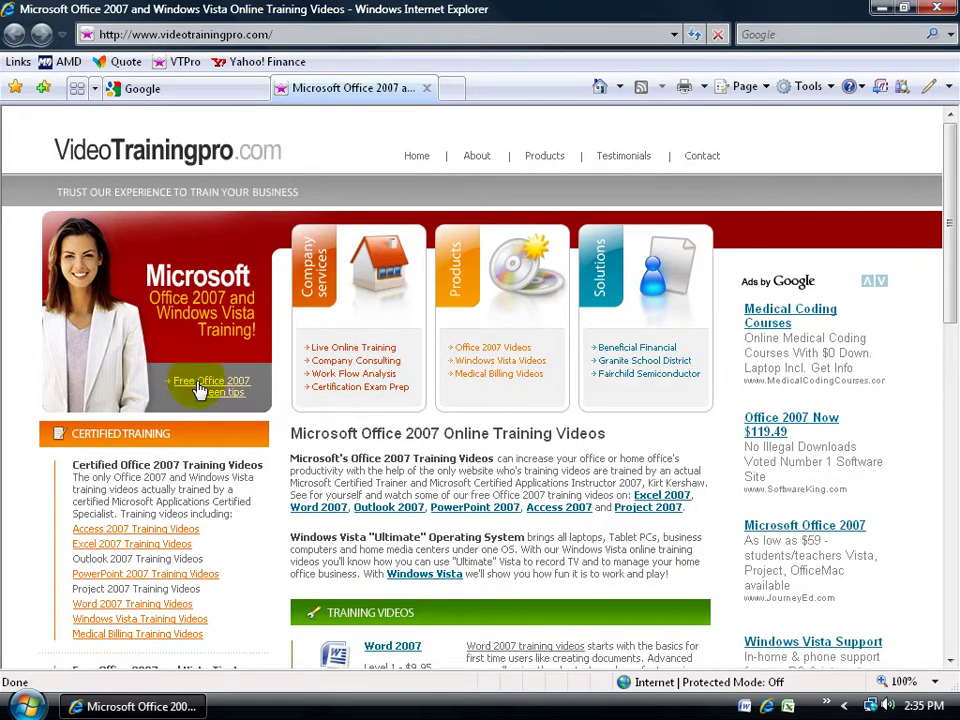
click(226, 89)
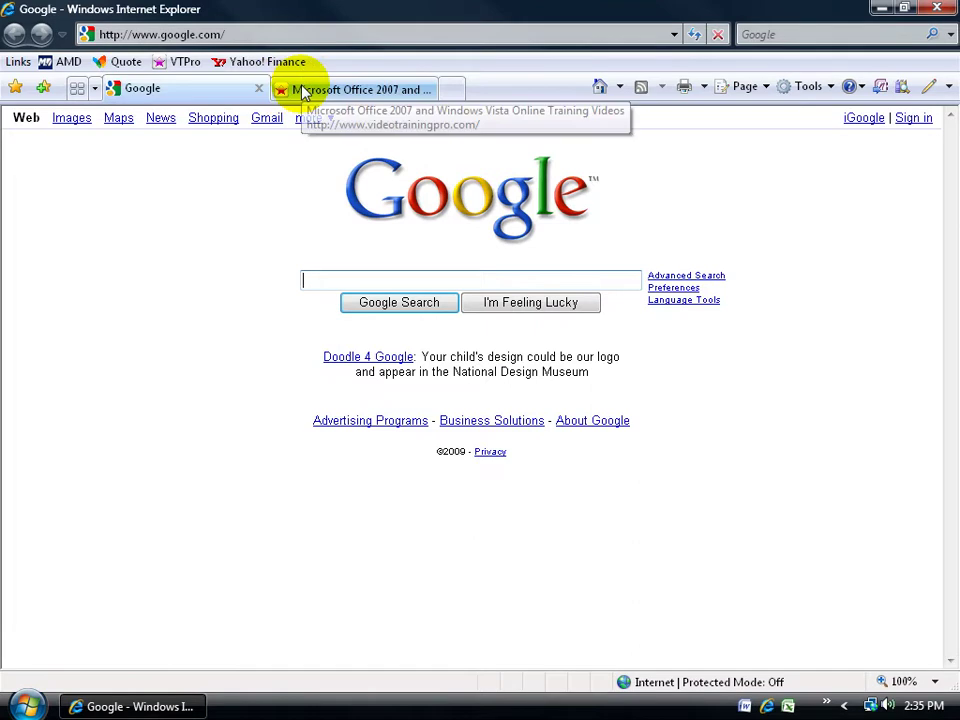
click(333, 91)
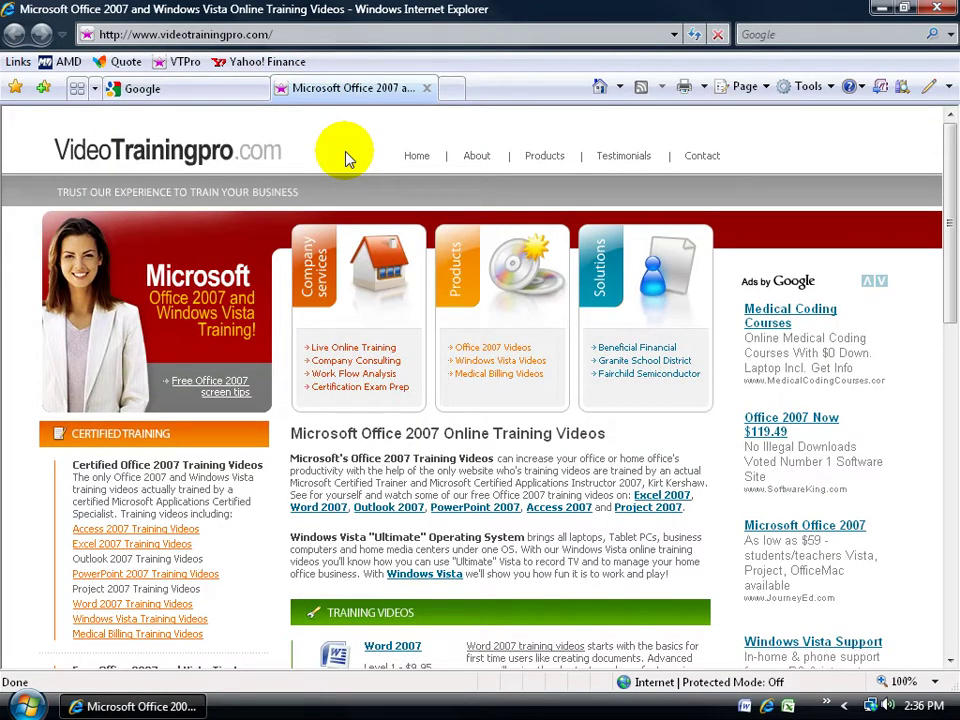
key(ctrl+t)
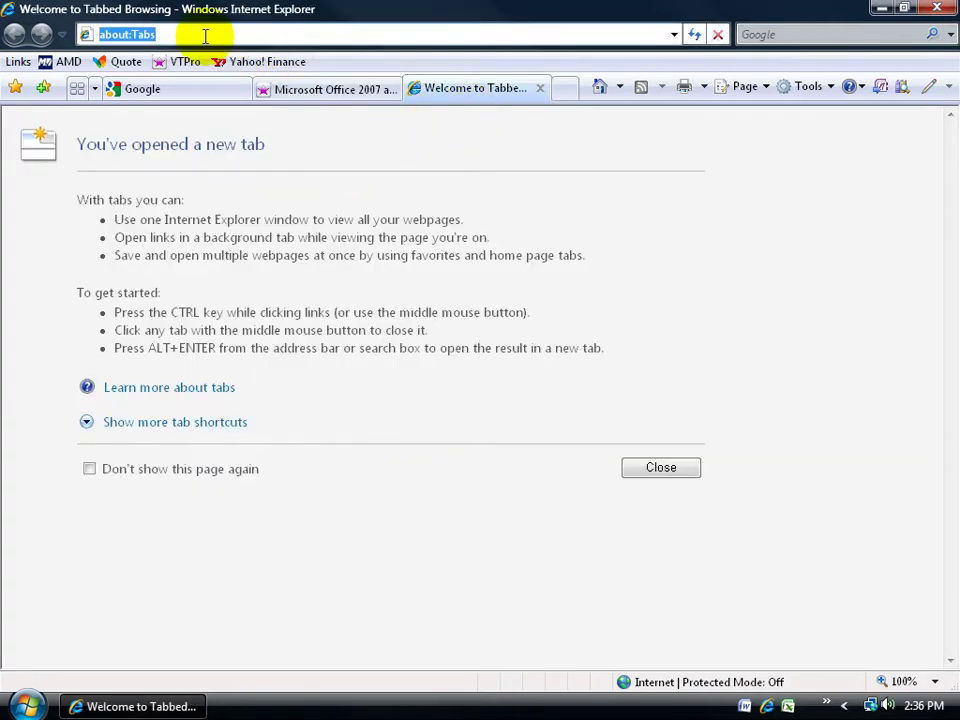
text(www)
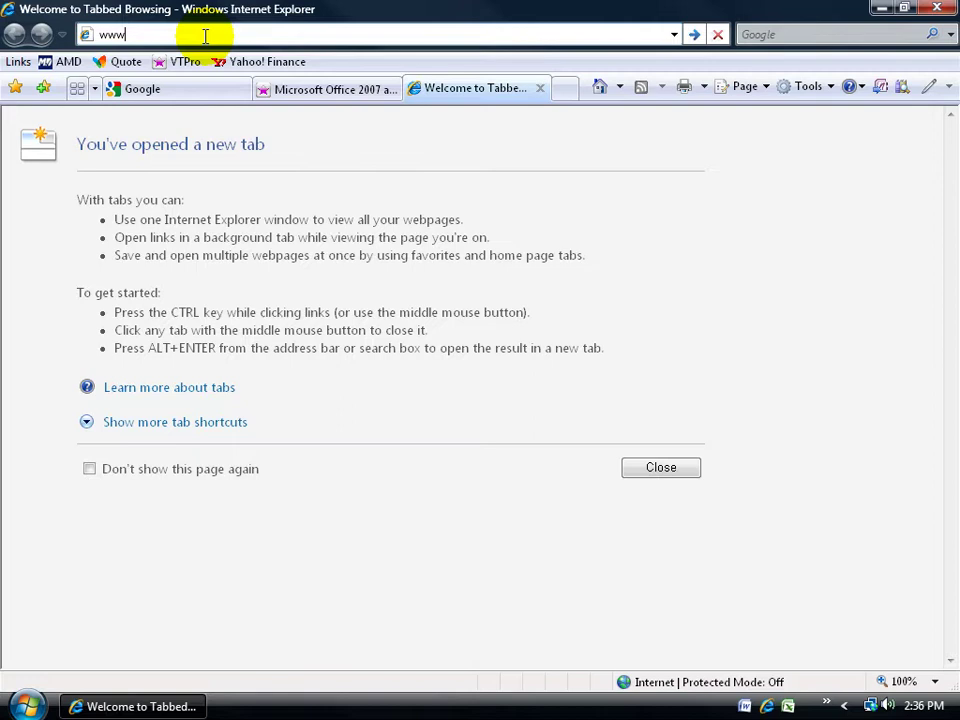
text(.dreamforc)
text(e.us)
key(Return)
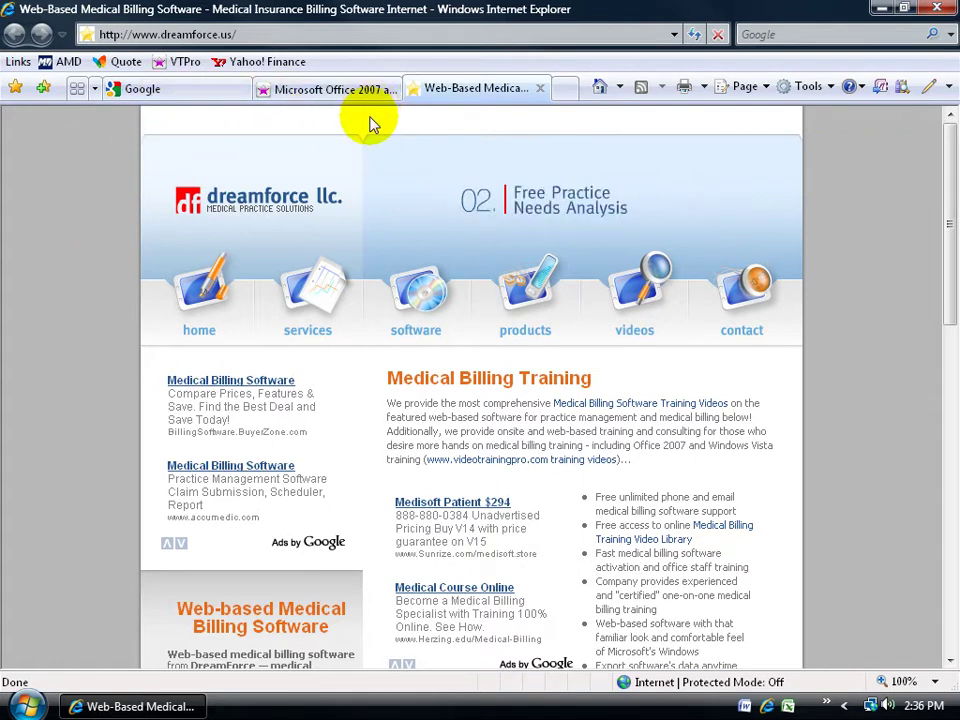
Cycle through the VideoTrainingPro, Google and Dreamforce medical billing tabs.
click(318, 90)
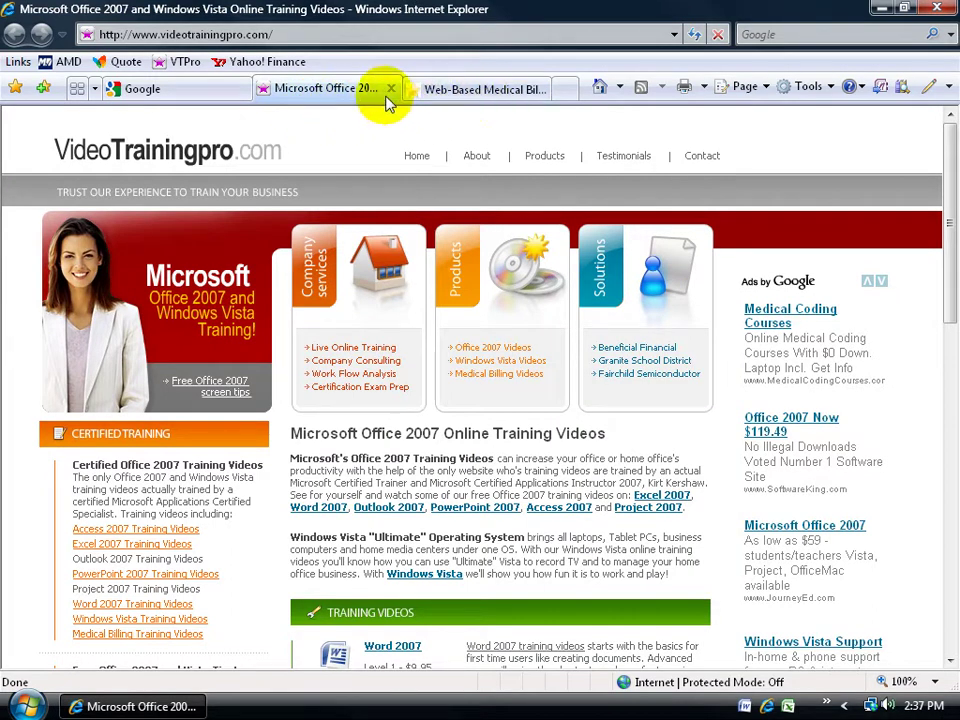
click(178, 90)
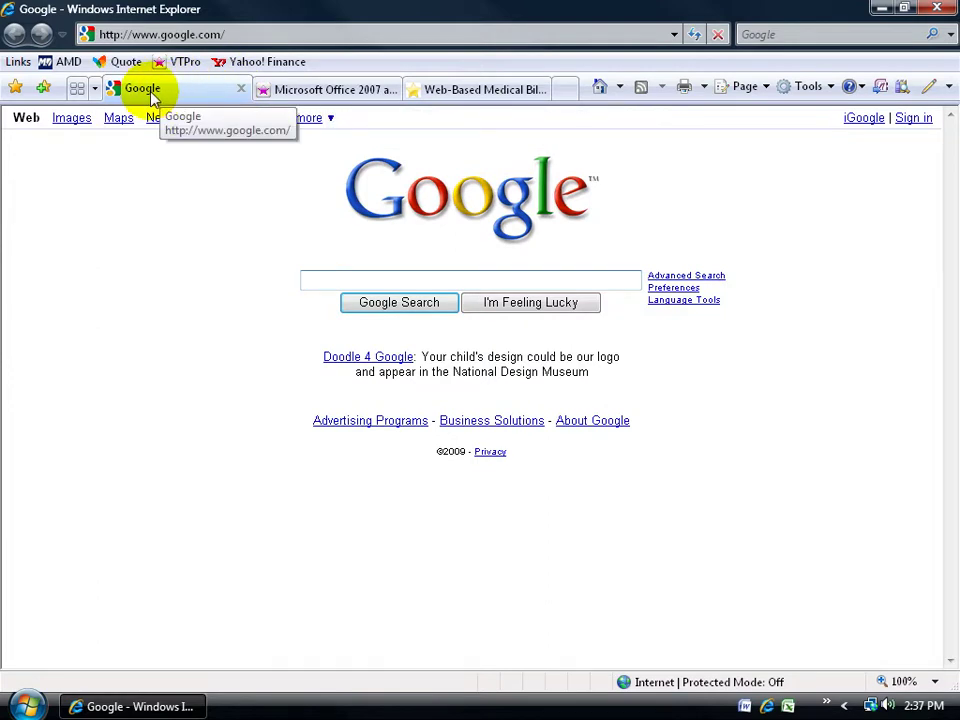
key(ctrl+Tab)
key(ctrl+Tab)
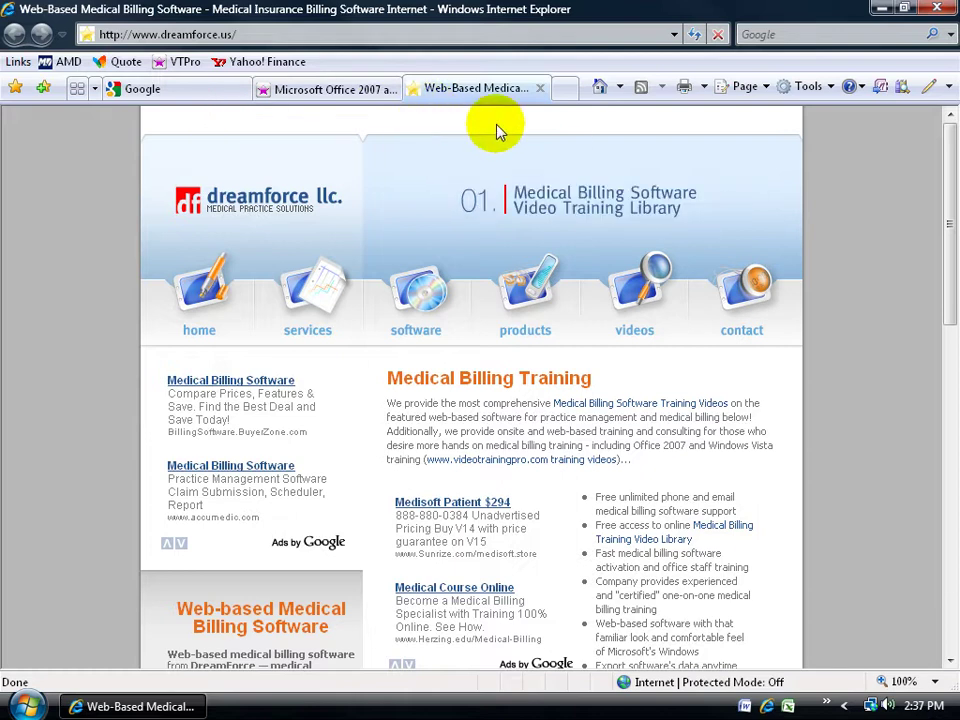
click(831, 88)
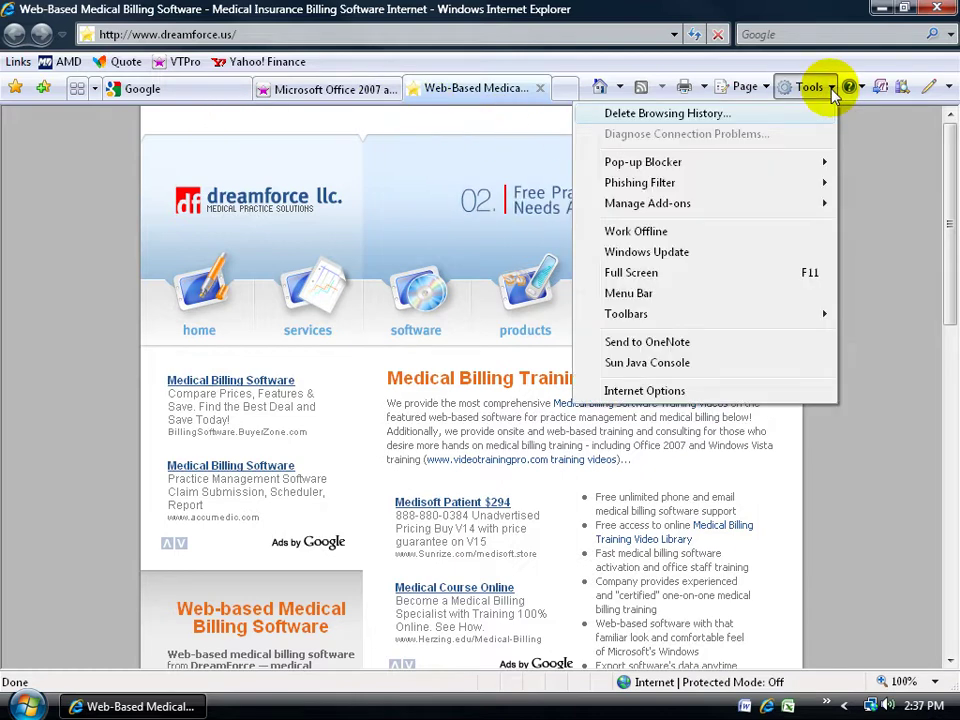
click(716, 390)
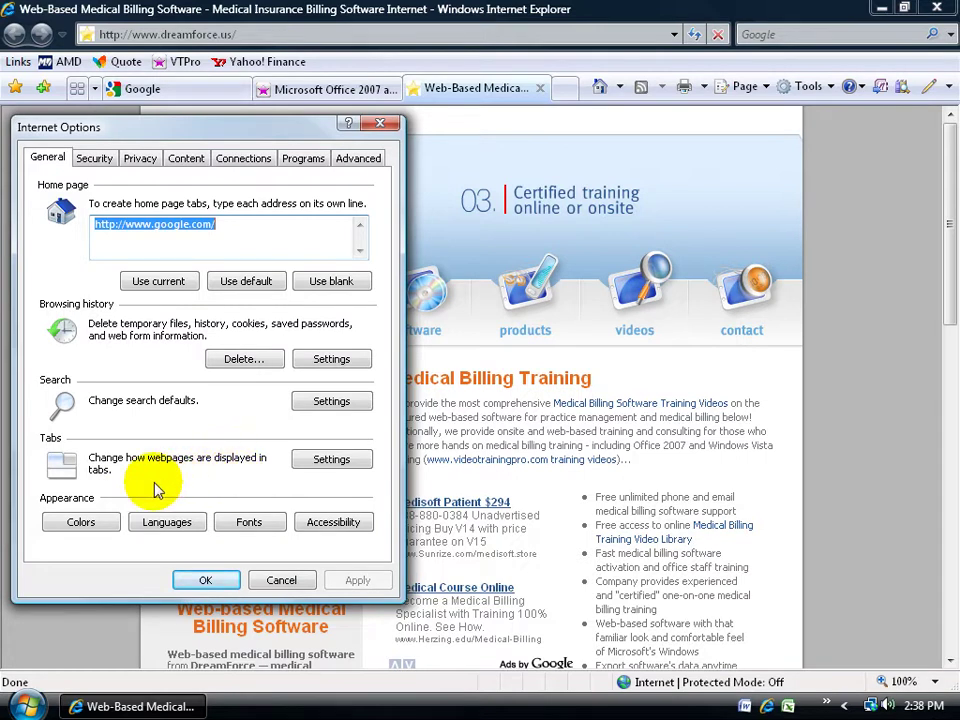
click(333, 462)
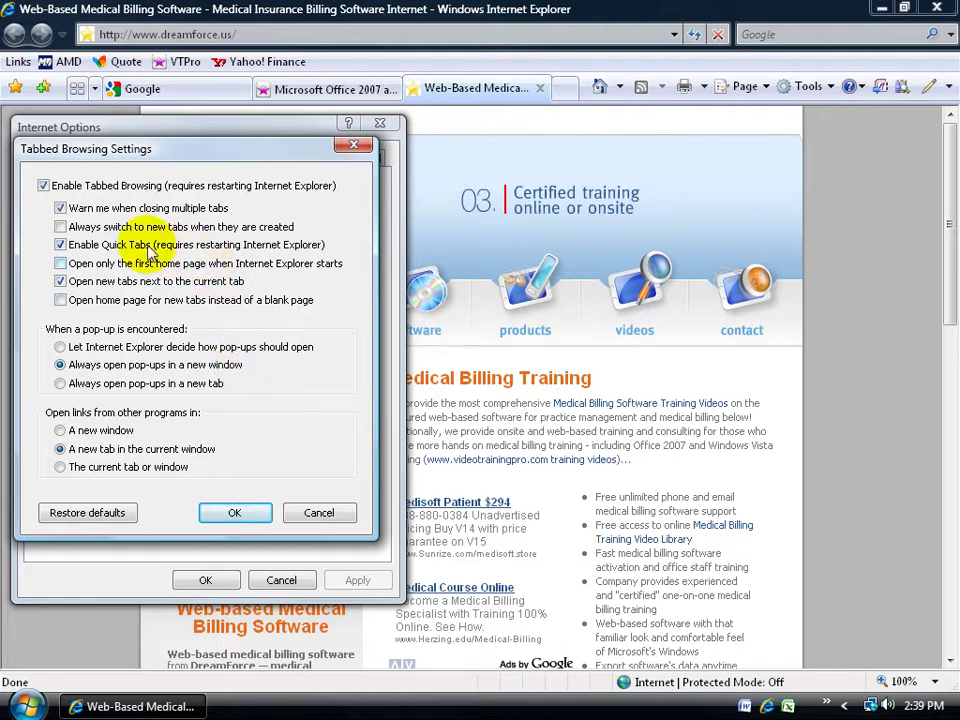
click(235, 511)
click(205, 580)
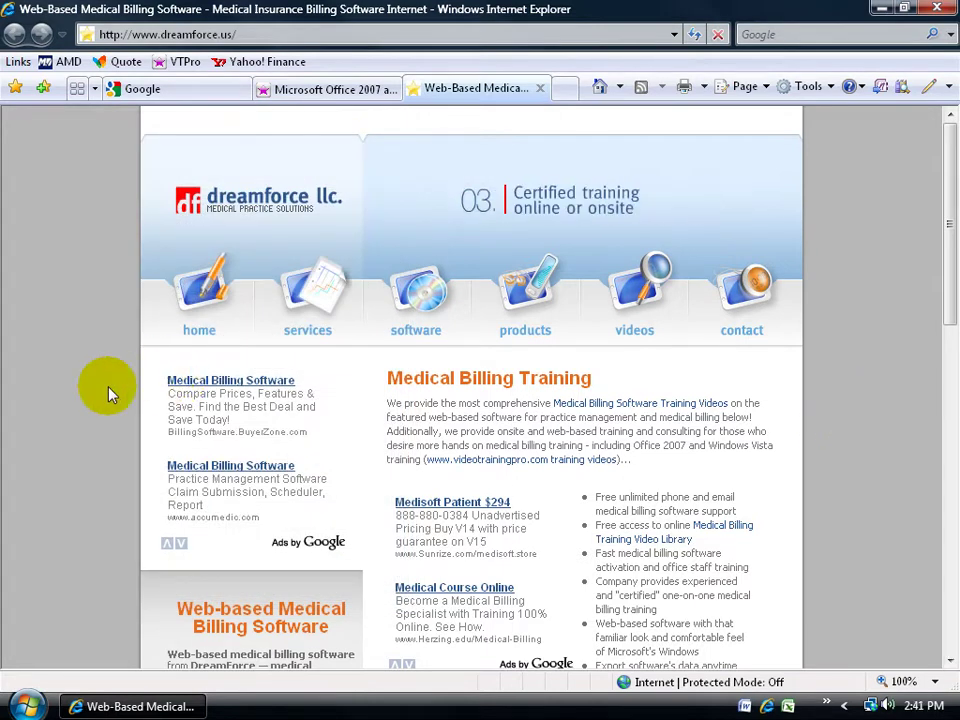
Close the browser with 'Open these the next time' checked, then relaunch it from Quick Launch.
click(937, 8)
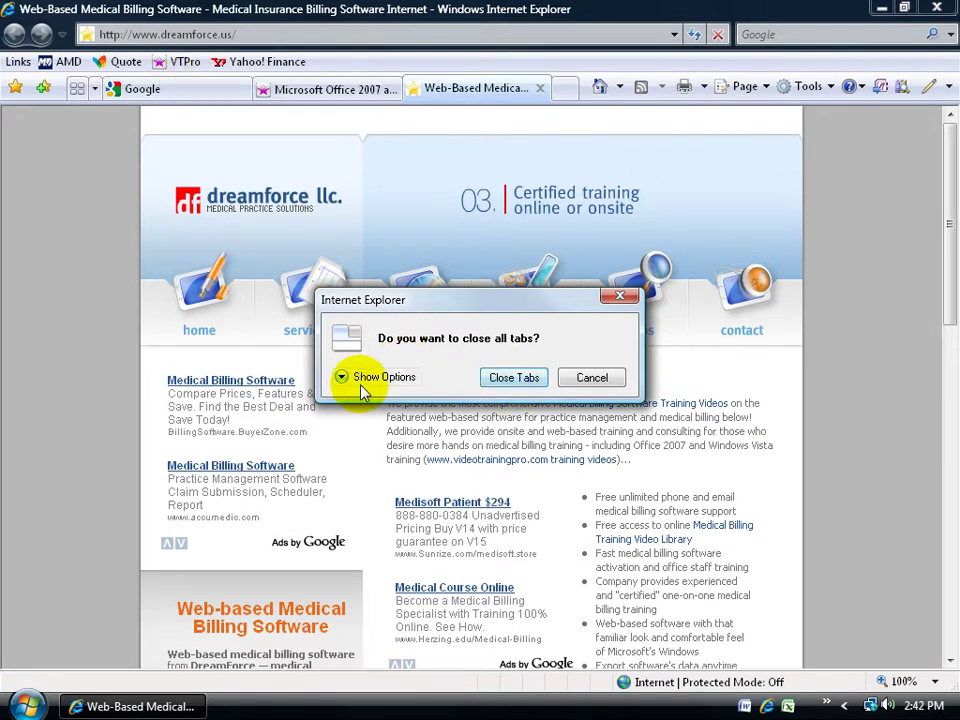
click(343, 380)
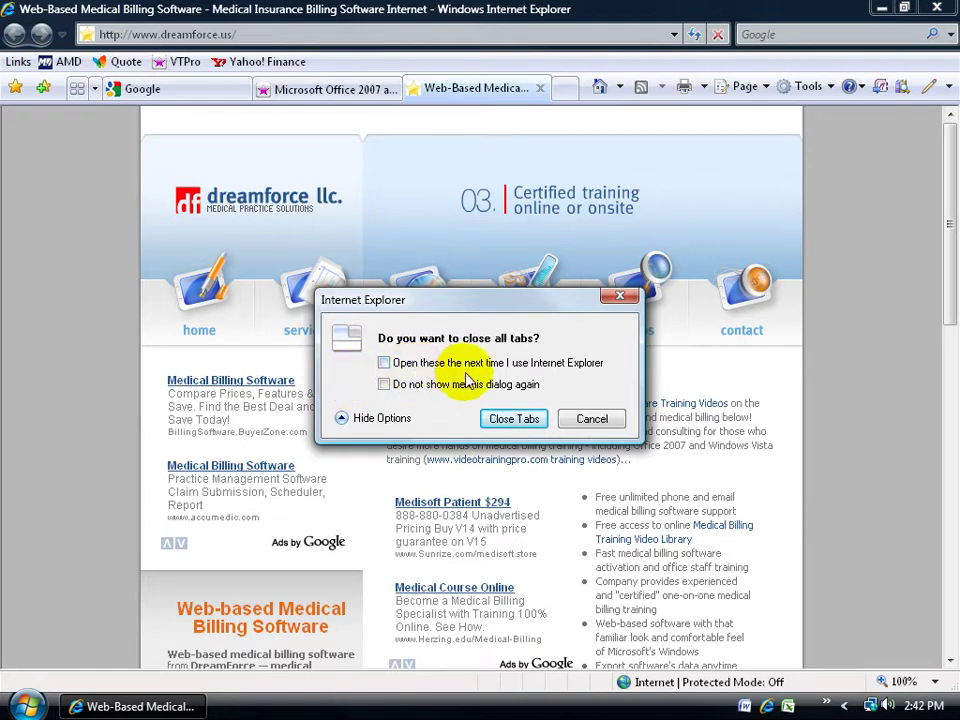
click(384, 362)
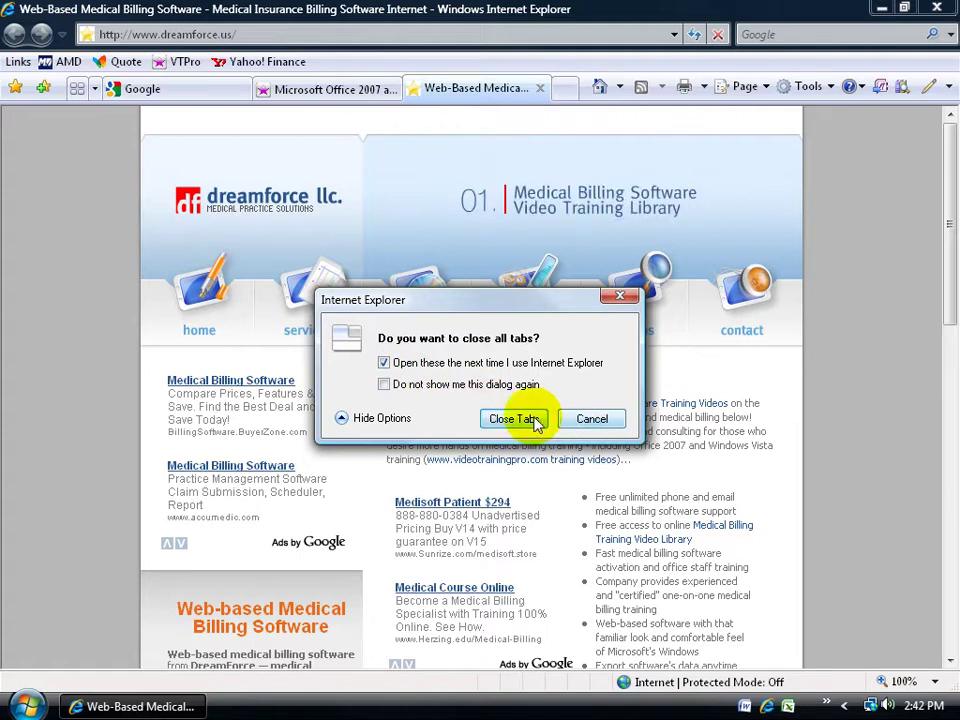
click(514, 419)
click(765, 705)
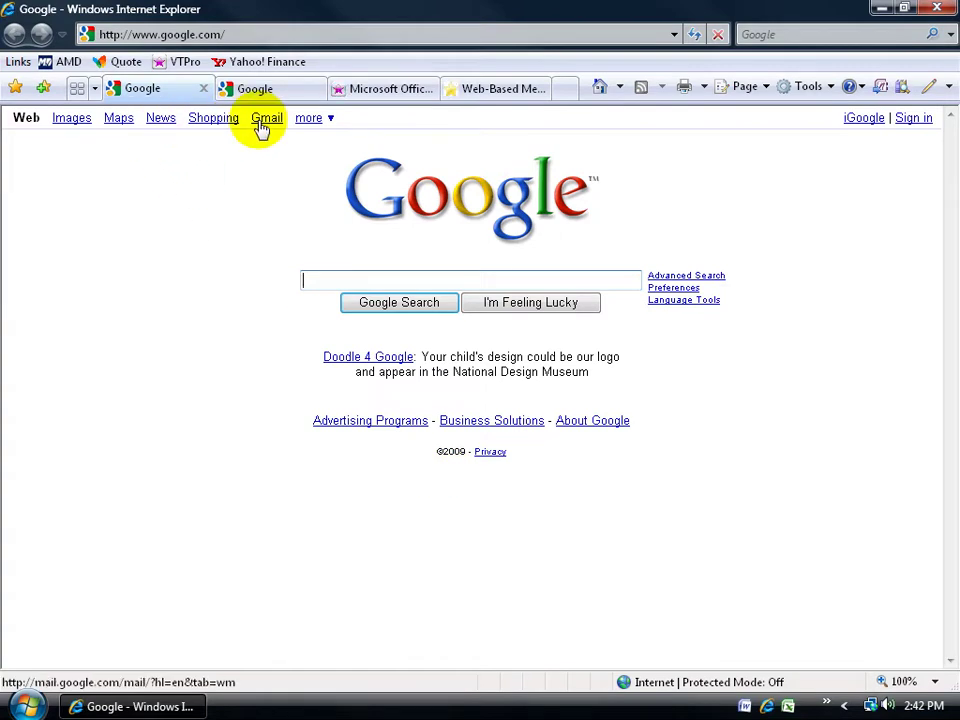
From the second Google tab, close all tabs unsaved and relaunch Internet Explorer.
click(242, 90)
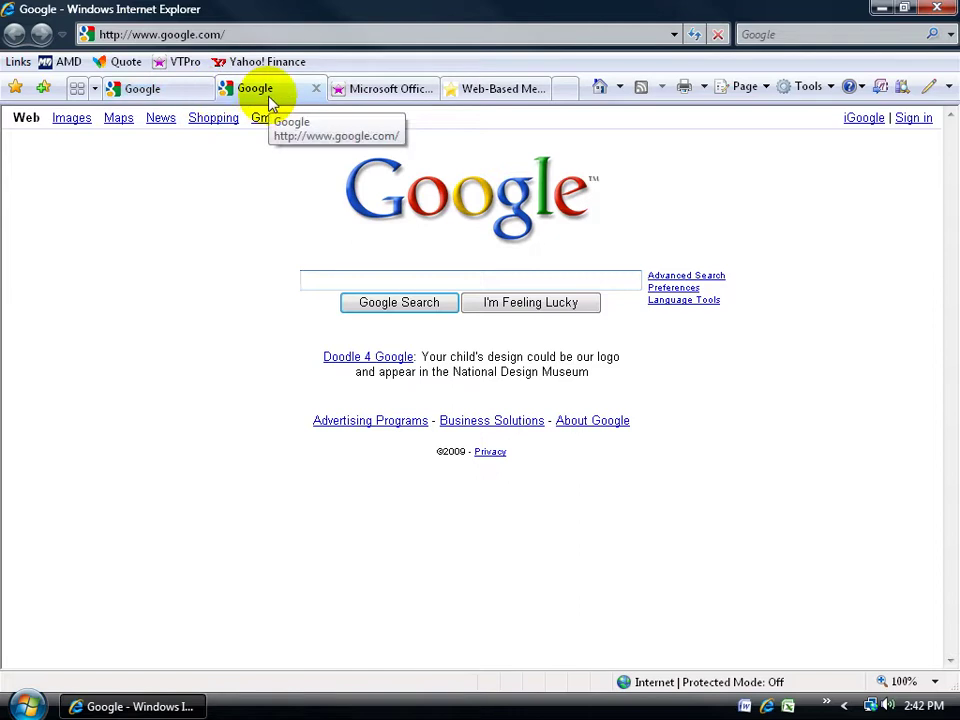
click(936, 8)
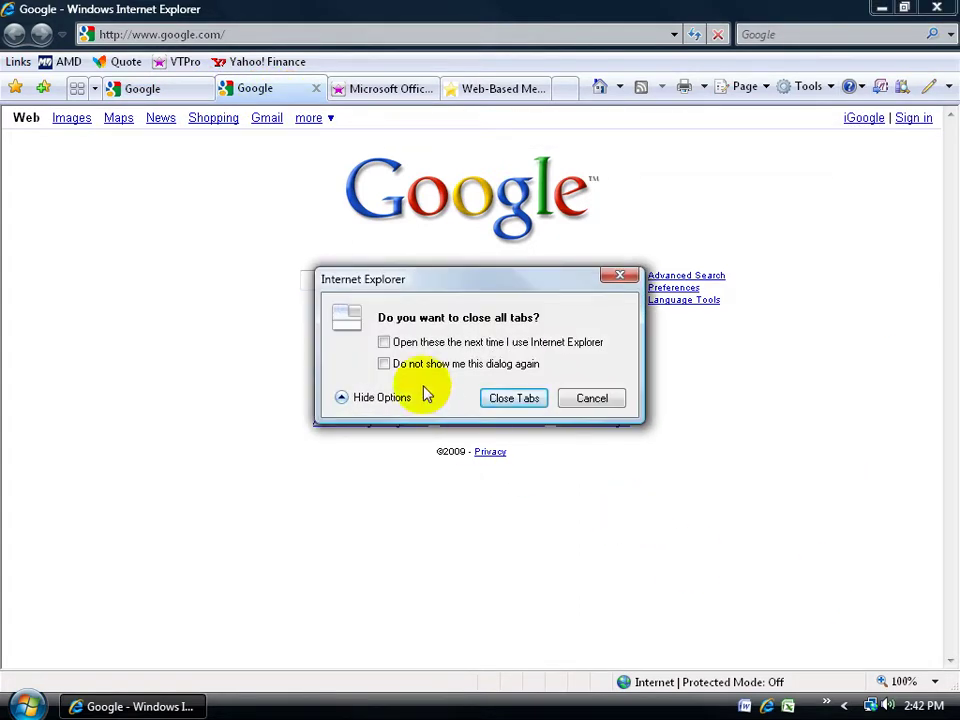
click(524, 399)
click(768, 706)
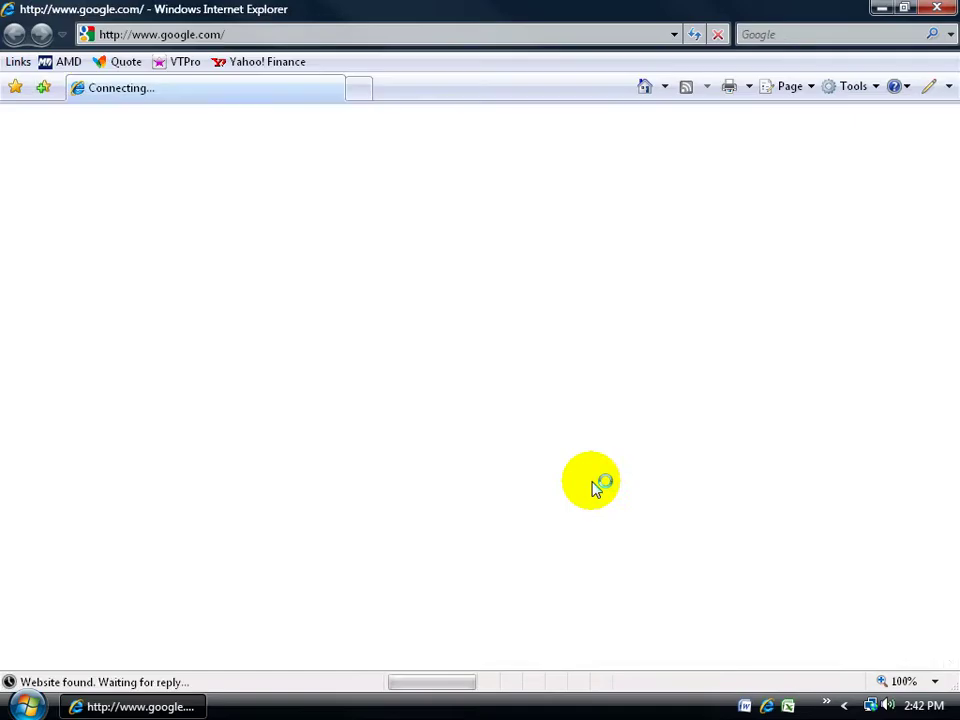